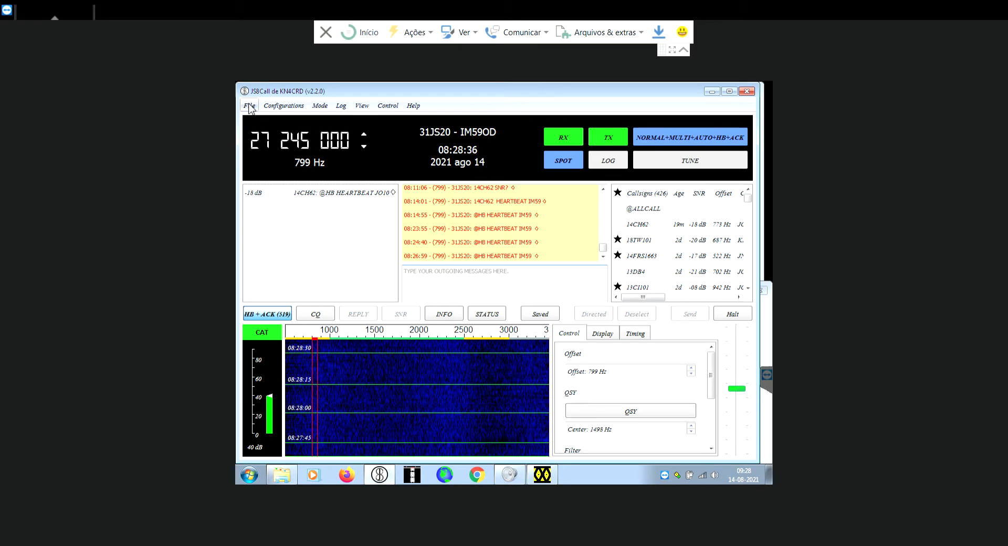
Open the settings and examine the station callsign, Maidenhead grid locator and callsign groups
left_click(249, 108)
left_click(264, 123)
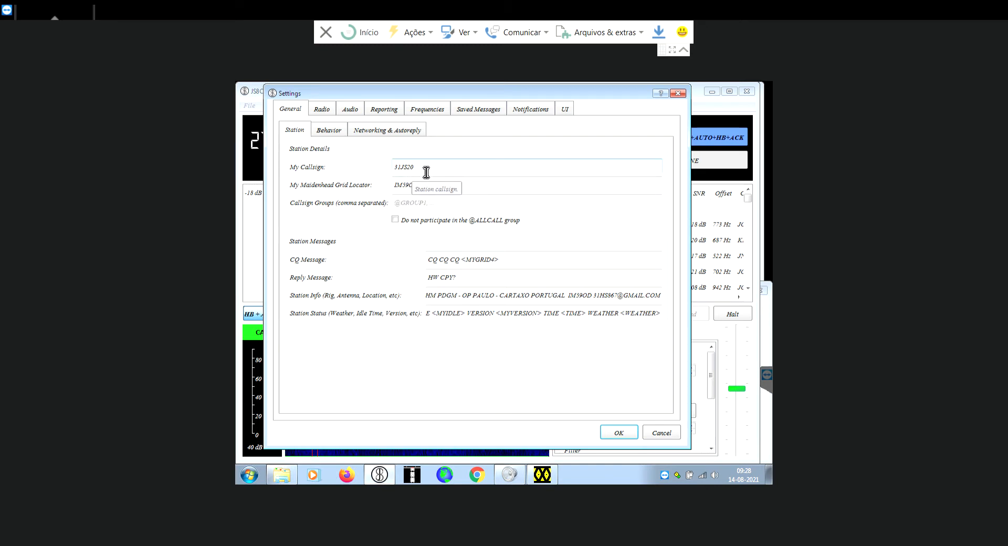
left_click_drag(420, 169, 393, 166)
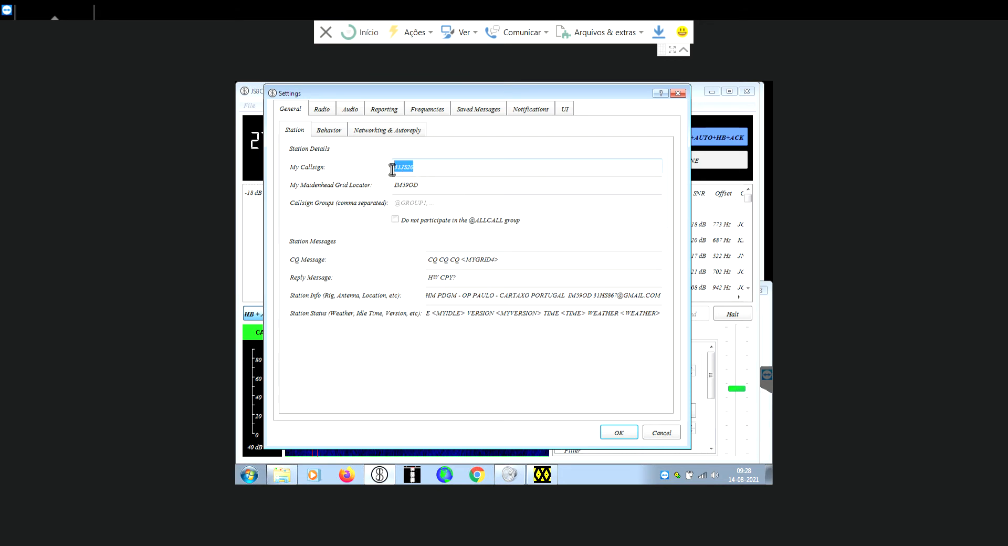
left_click(462, 174)
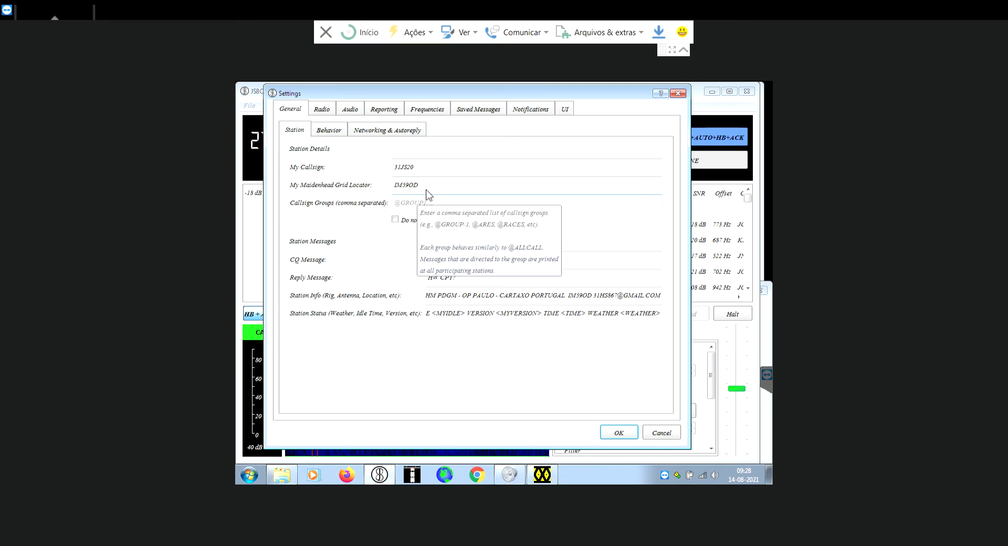
left_click_drag(422, 186, 387, 185)
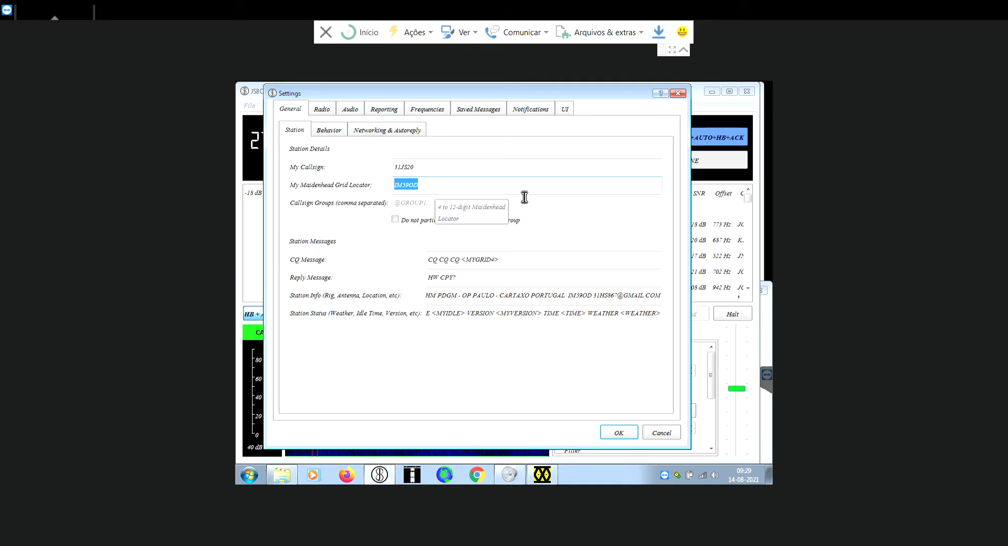
left_click(506, 205)
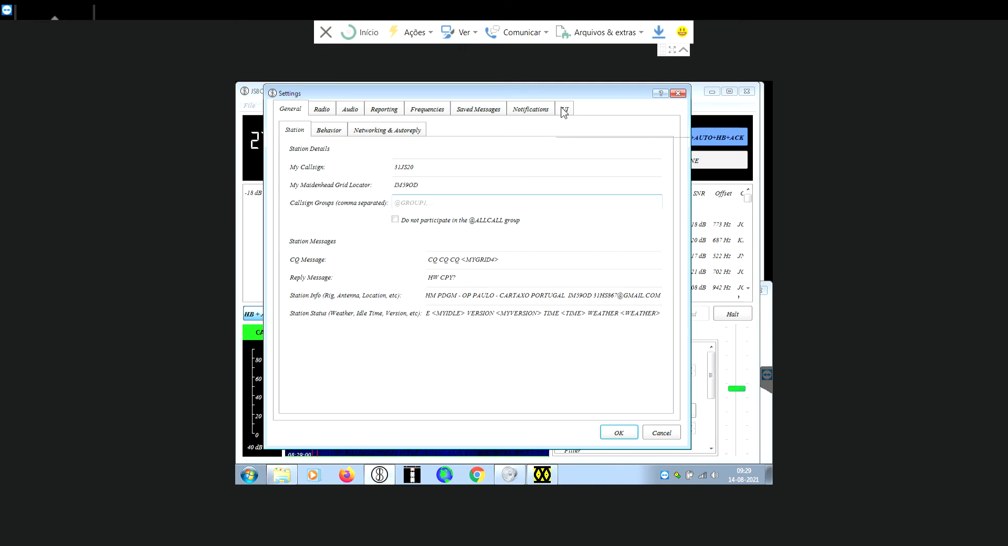
Read the full Station Info message in the station settings from its beginning to its end
left_click_drag(573, 96, 682, 116)
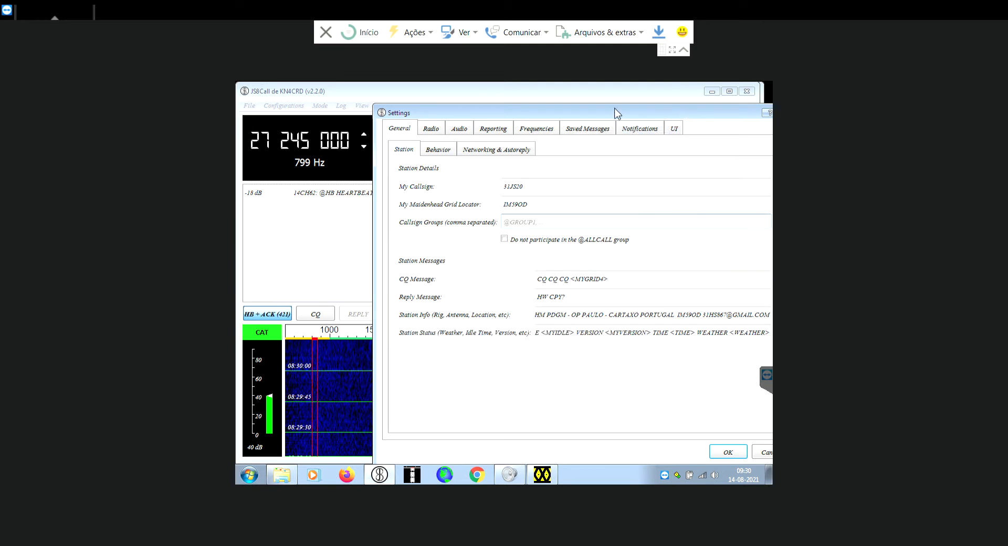
left_click_drag(682, 114, 577, 116)
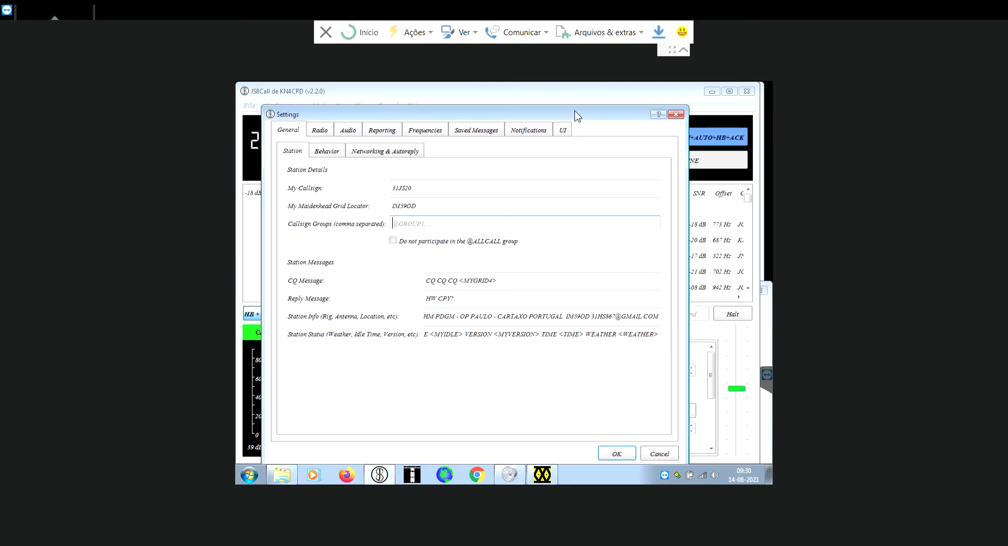
left_click(520, 340)
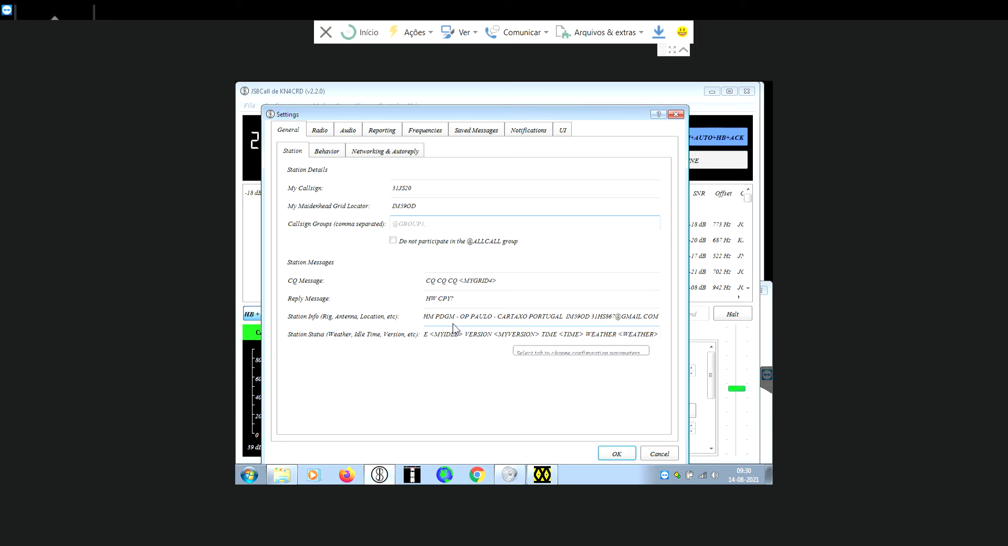
left_click(499, 304)
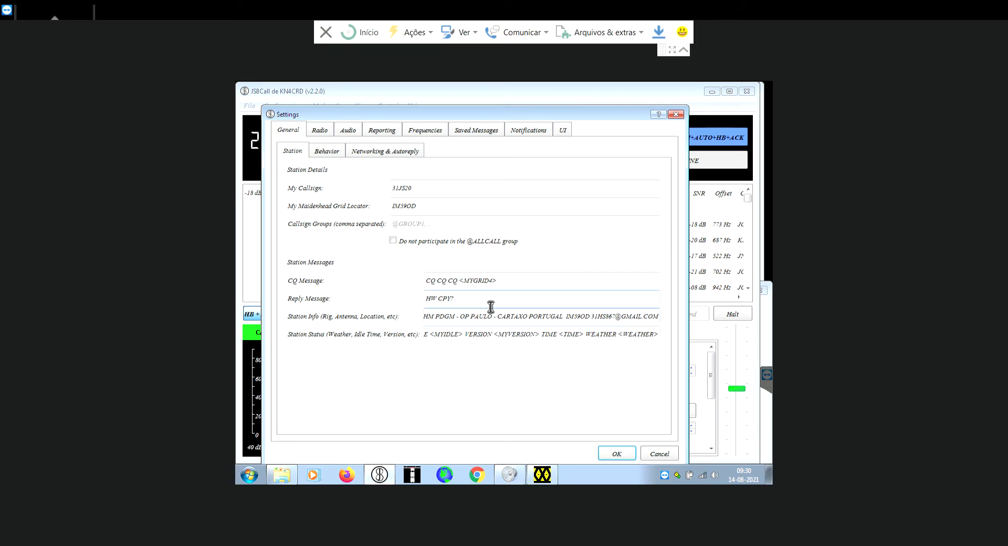
key("Left")
key("Left")
key("Left")
key("Left")
key("Left")
key("Left")
key("Left")
key("Left")
key("Left")
key("Left")
key("Left")
key("Left")
key("Left")
key("Left")
key("Left")
key("Left")
key("Left")
key("Left")
key("Left")
key("Left")
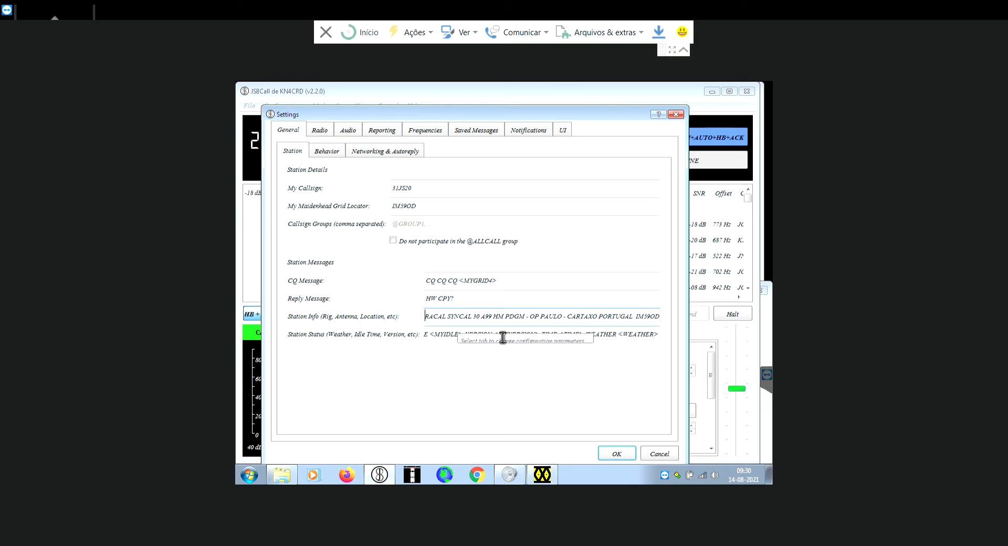
key("Right")
key("Right")
key("Right")
key("Right")
key("Right")
key("Right")
key("Right")
key("Right")
key("Right")
key("Right")
key("Right")
key("Right")
key("Right")
key("Right")
key("Right")
key("Right")
key("Right")
key("Right")
key("Right")
key("Right")
key("Right")
key("Right")
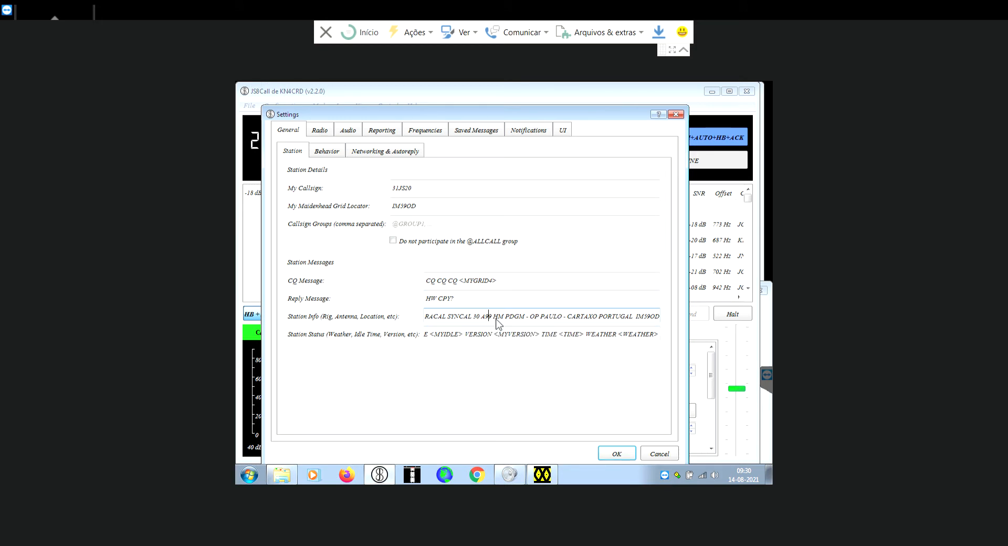
key("Right")
key("Right")
key("Right")
key("Right")
key("Right")
key("Right")
key("Right")
key("Right")
key("Right")
key("Right")
key("Right")
key("Right")
key("Right")
key("Right")
key("Right")
key("Right")
key("Right")
key("Right")
key("Right")
key("Right")
key("Right")
key("Right")
key("Right")
key("Right")
key("Right")
key("Right")
key("Right")
key("Right")
key("Right")
key("Right")
key("Right")
key("Right")
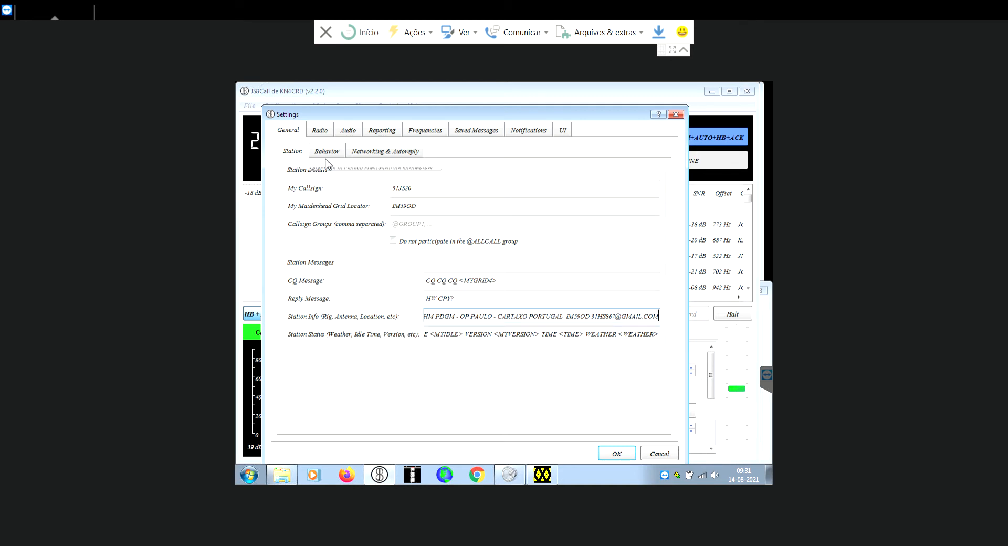
Examine the general behavior options through the customization fields, plus the heartbeat network and autoreply options
left_click(331, 152)
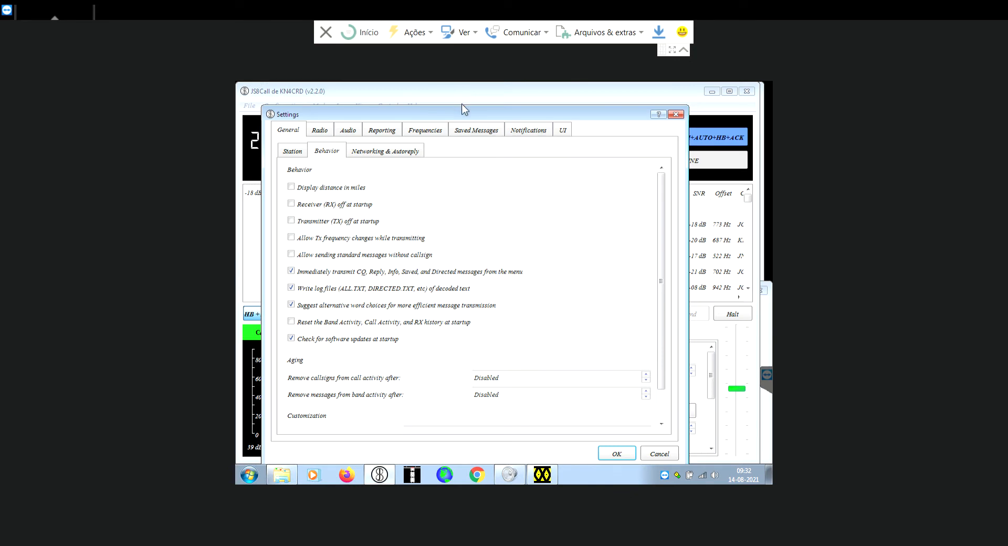
left_click_drag(463, 117, 740, 183)
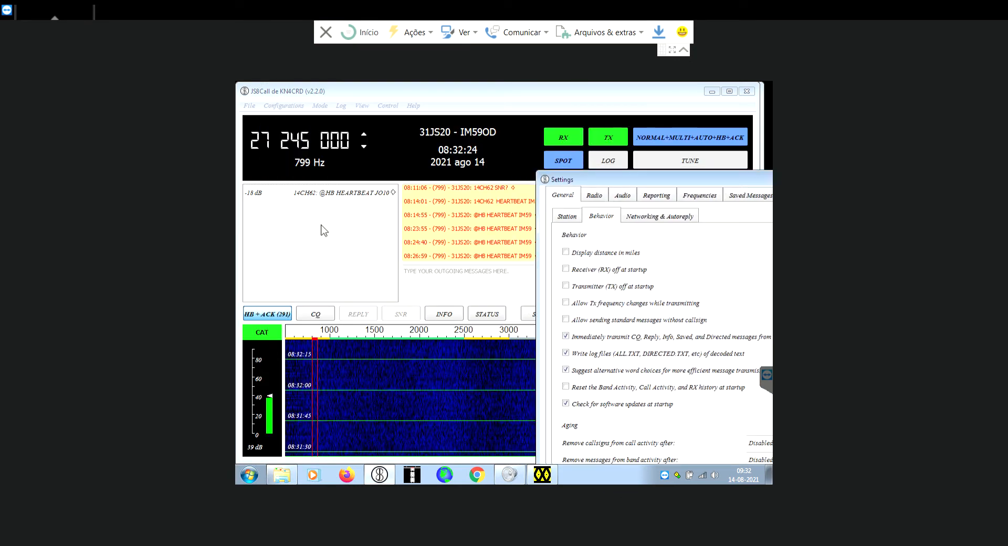
left_click_drag(700, 182, 316, 145)
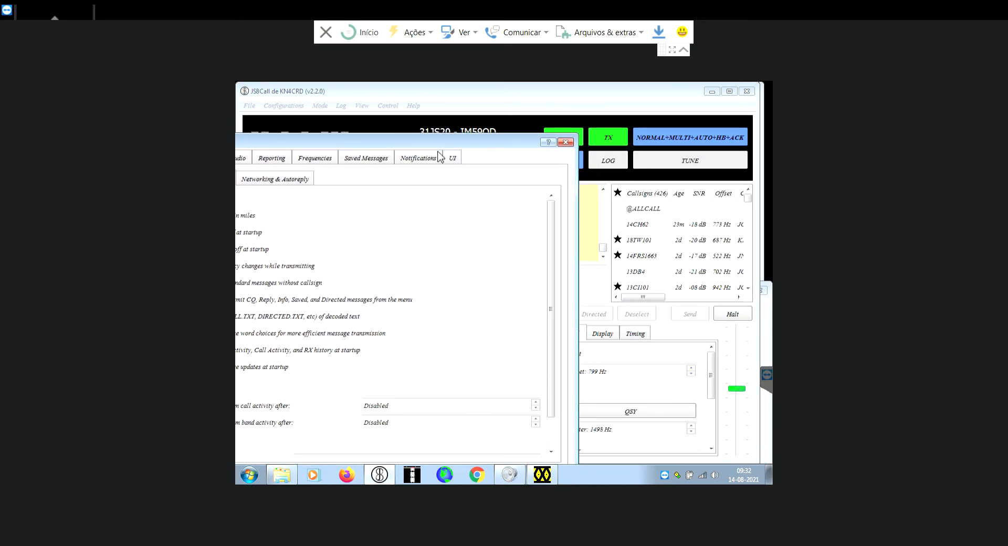
left_click_drag(449, 142, 614, 167)
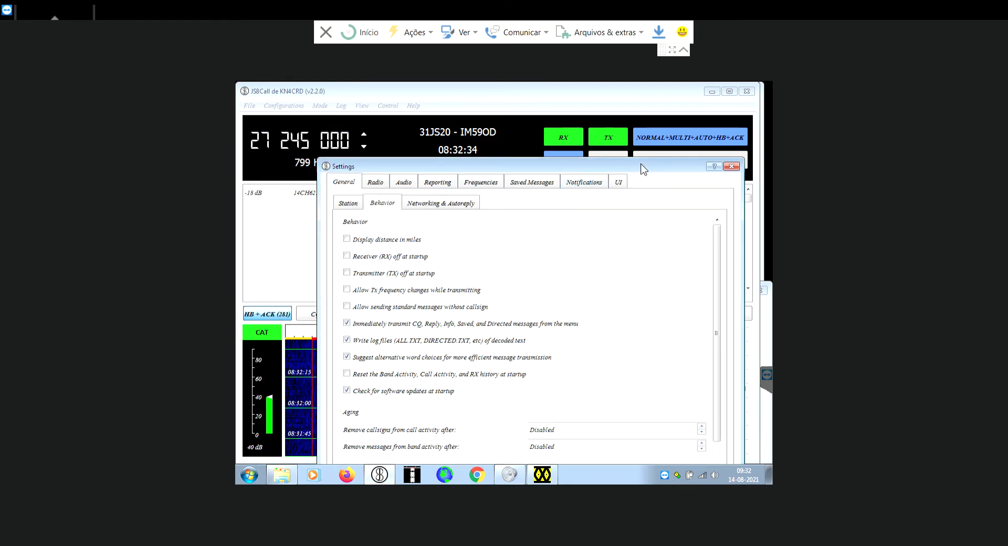
left_click_drag(640, 167, 629, 132)
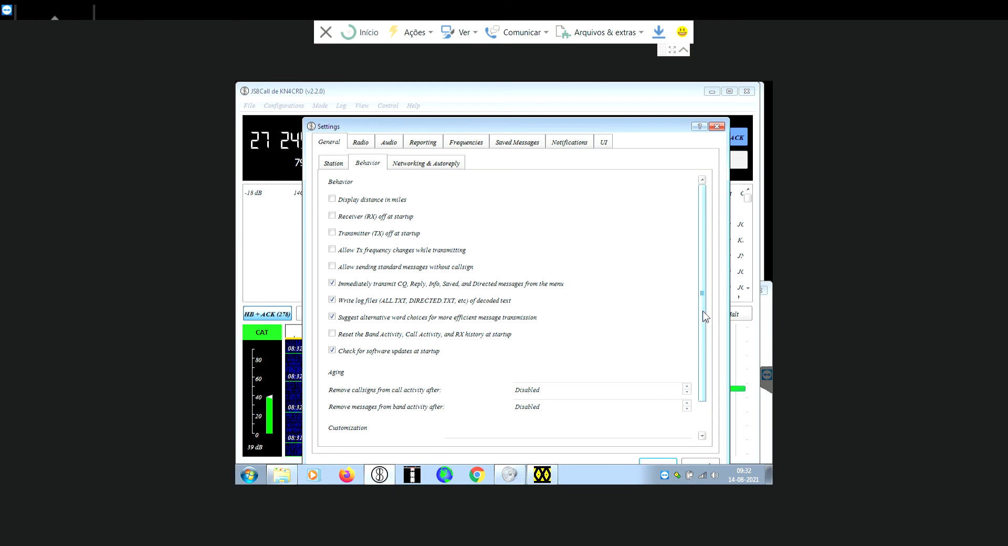
left_click_drag(705, 315, 703, 424)
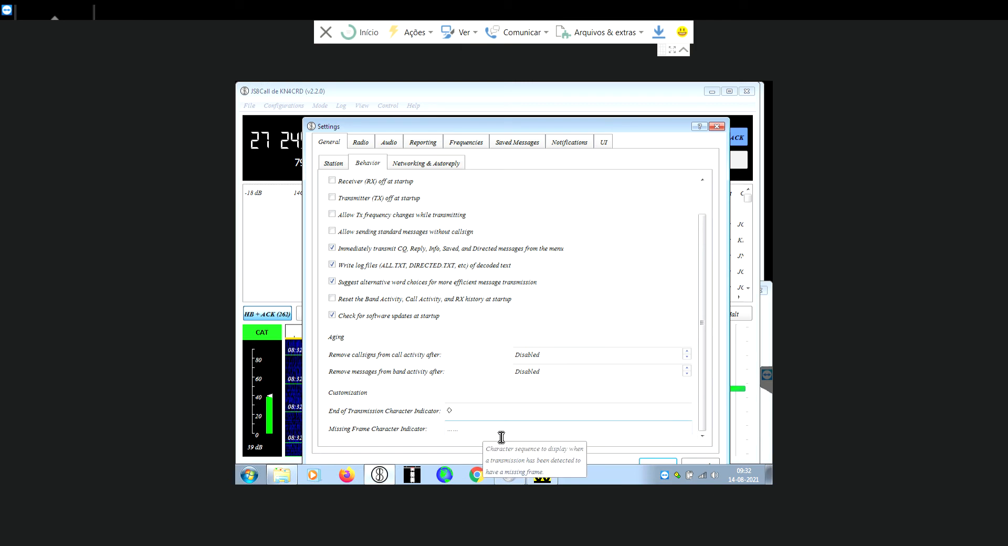
left_click(432, 168)
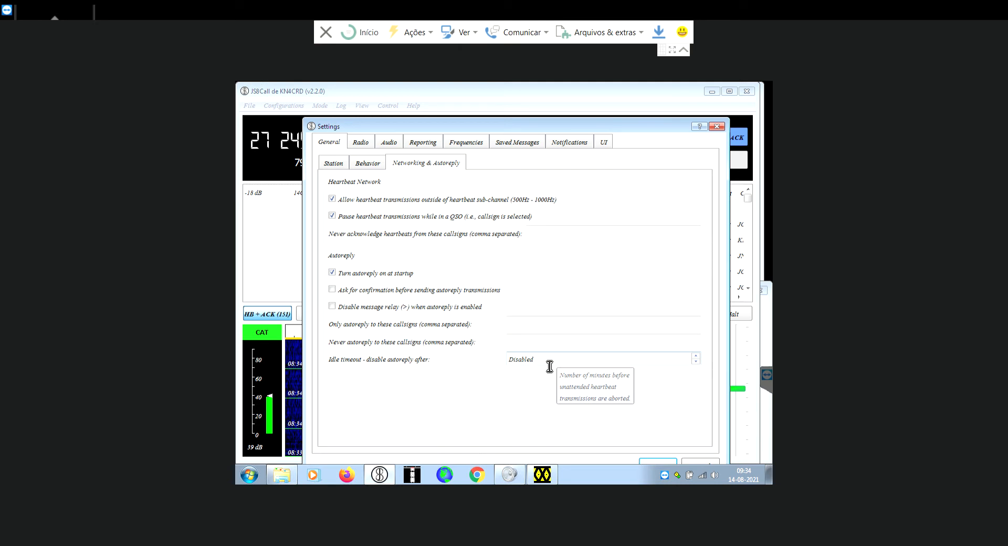
Browse the supported rig models in the radio settings and choose None as the rig
left_click(361, 144)
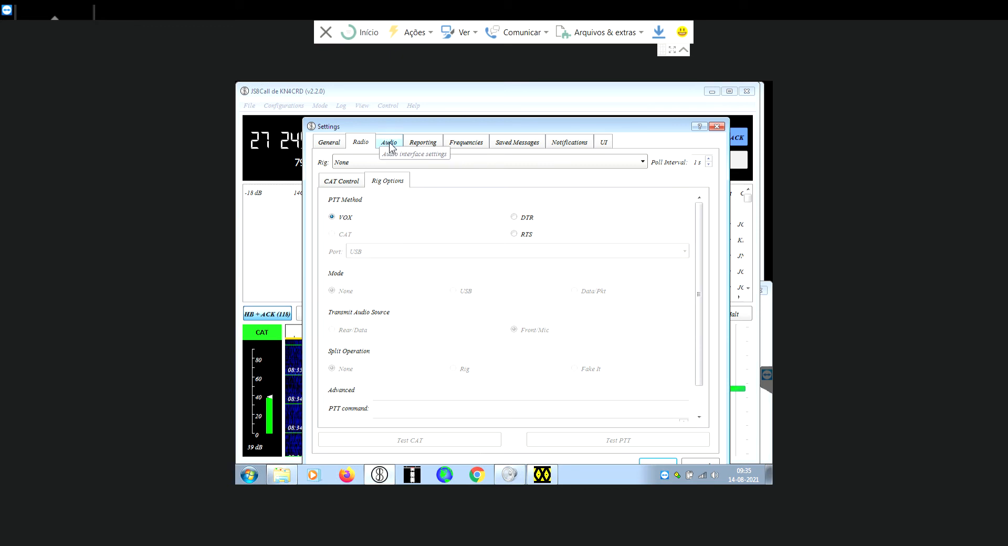
left_click(643, 163)
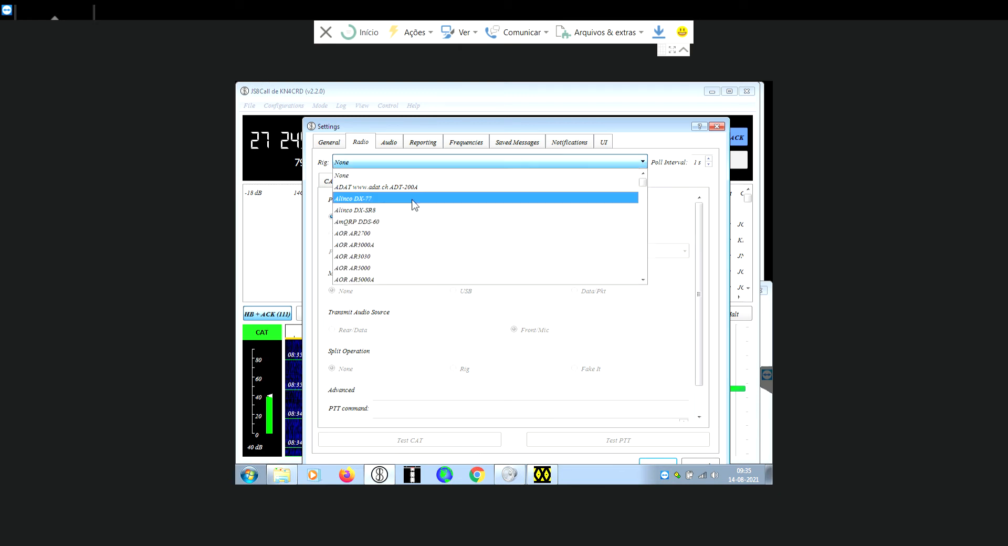
scroll(419, 248, "down", 3)
scroll(418, 248, "down", 12)
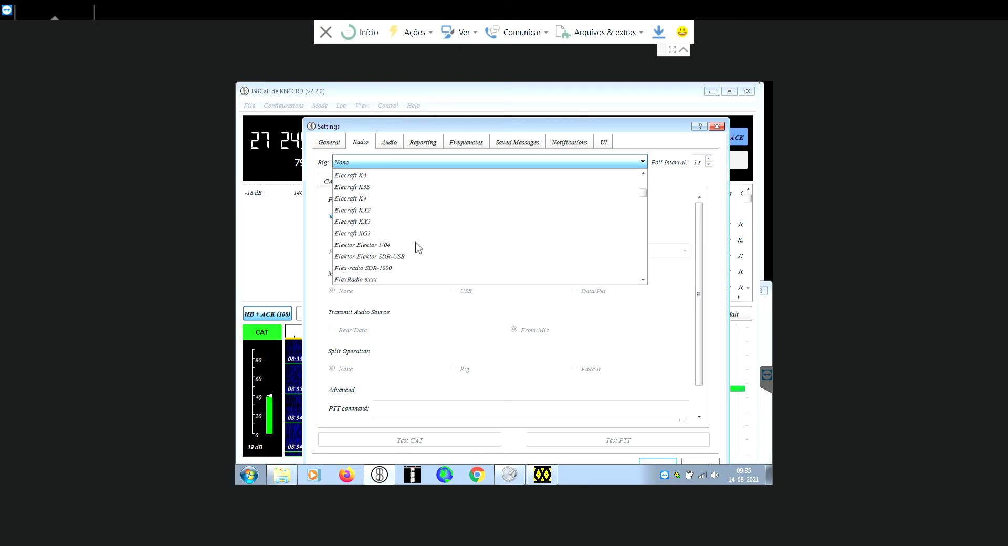
scroll(418, 248, "down", 18)
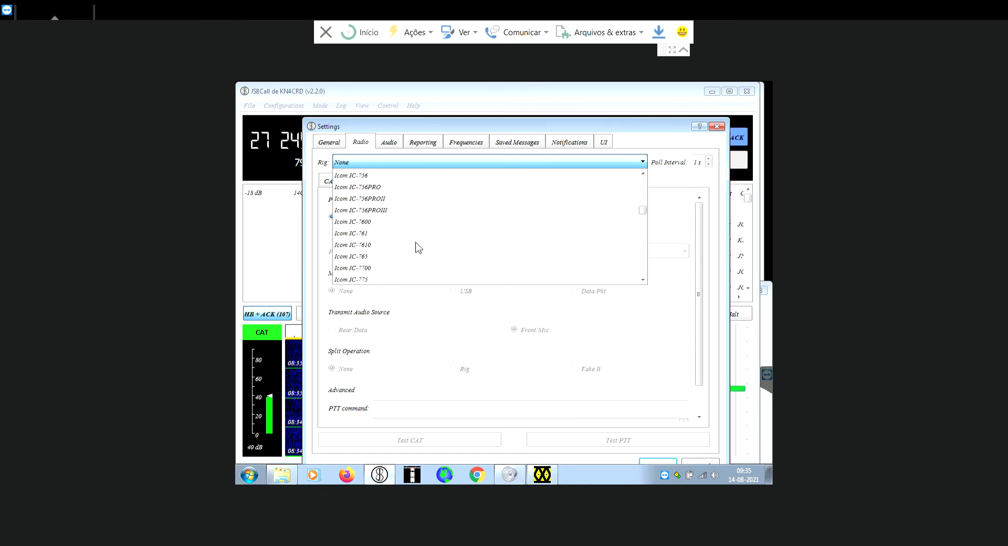
scroll(419, 247, "down", 18)
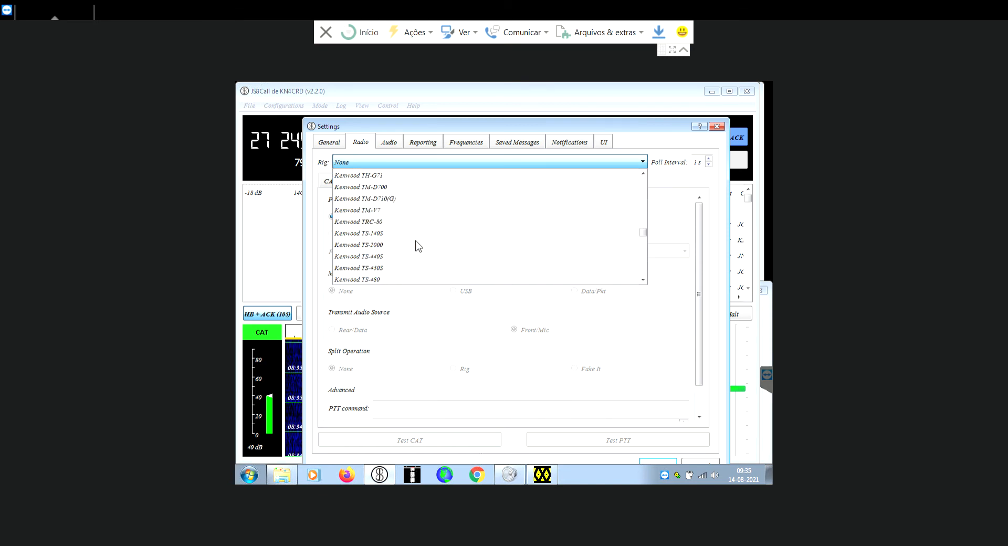
scroll(418, 246, "down", 3)
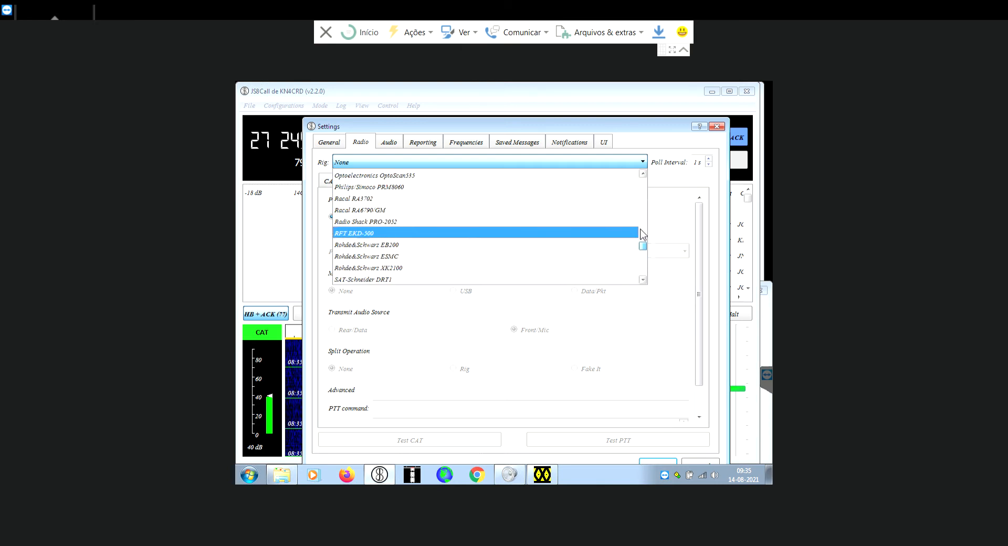
left_click_drag(642, 243, 642, 180)
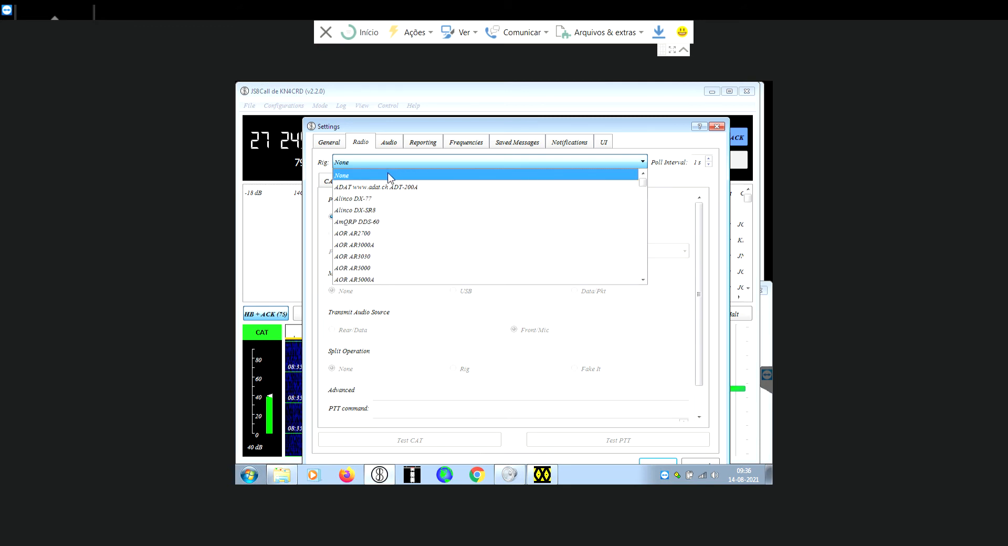
left_click(388, 177)
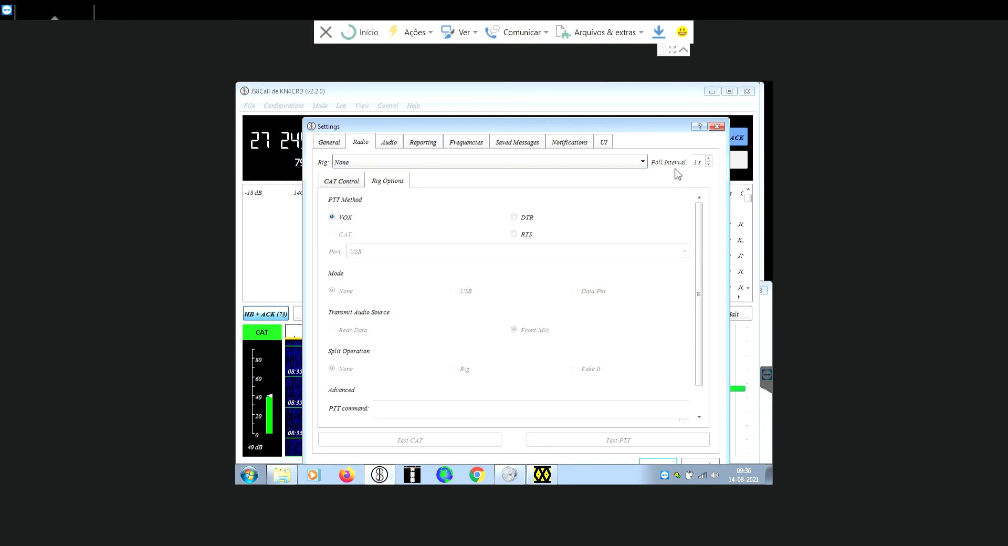
Set the radio's poll interval to 2 s and look through the rig options down to the Tx delay
left_click(709, 158)
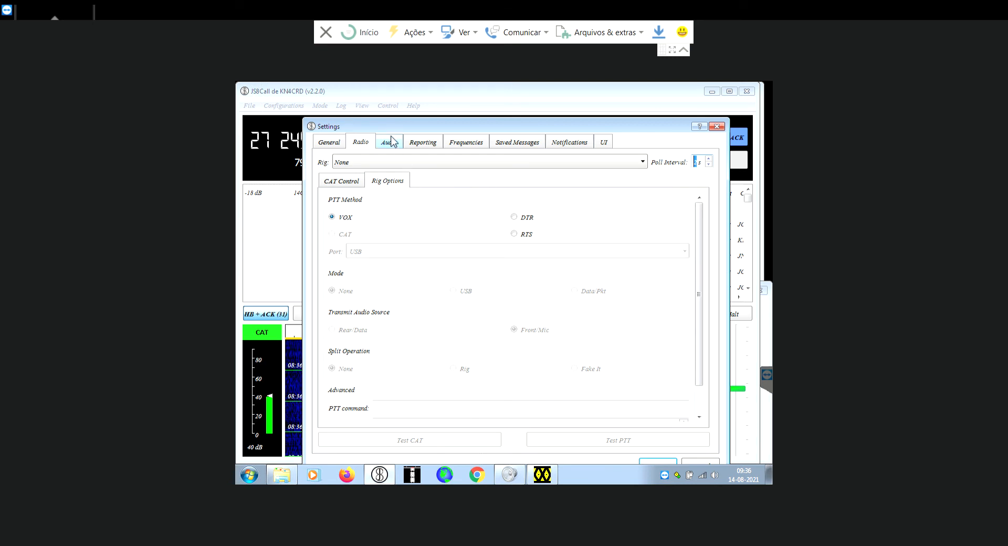
scroll(699, 299, "down", 1)
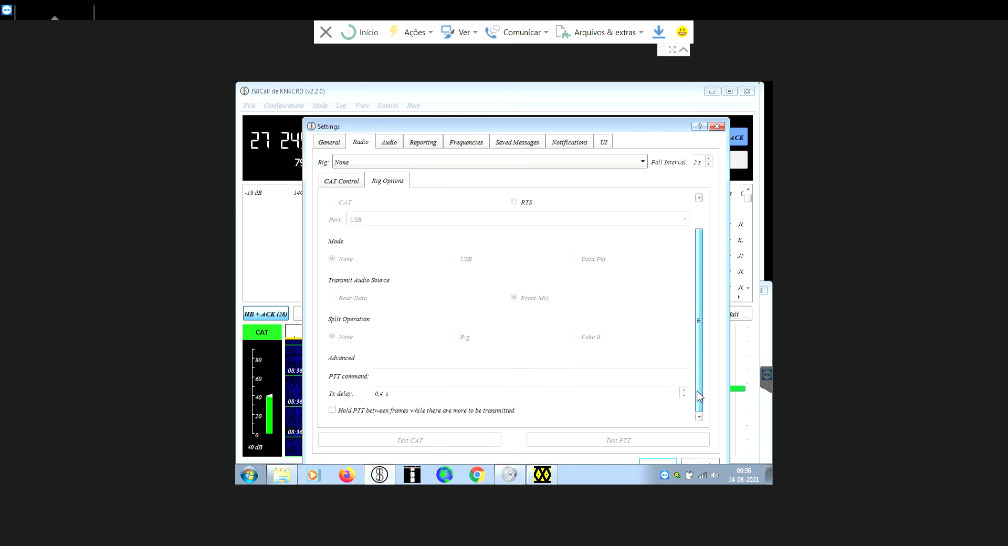
scroll(703, 304, "up", 1)
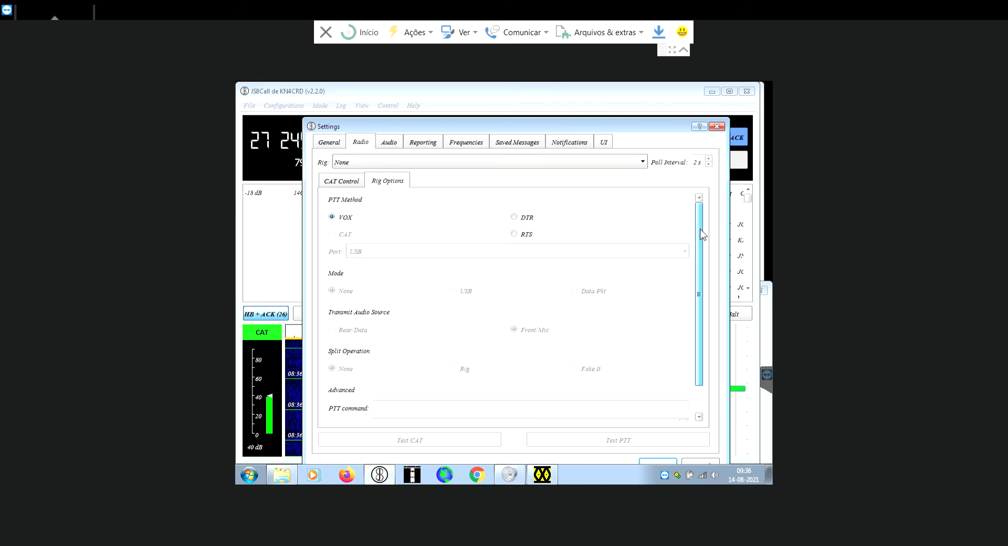
Examine the audio settings and switch remembering transmit power by band on and back off
left_click(386, 143)
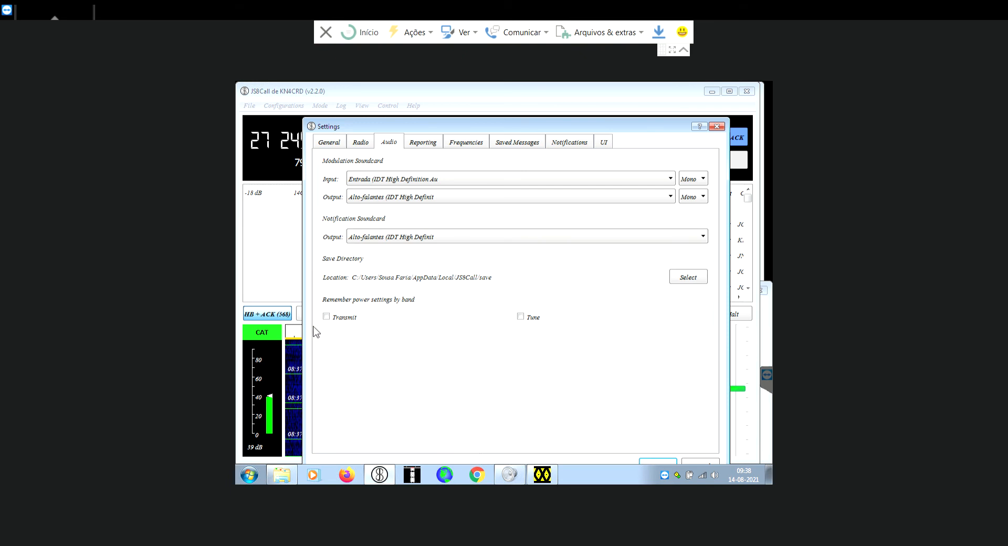
left_click(327, 317)
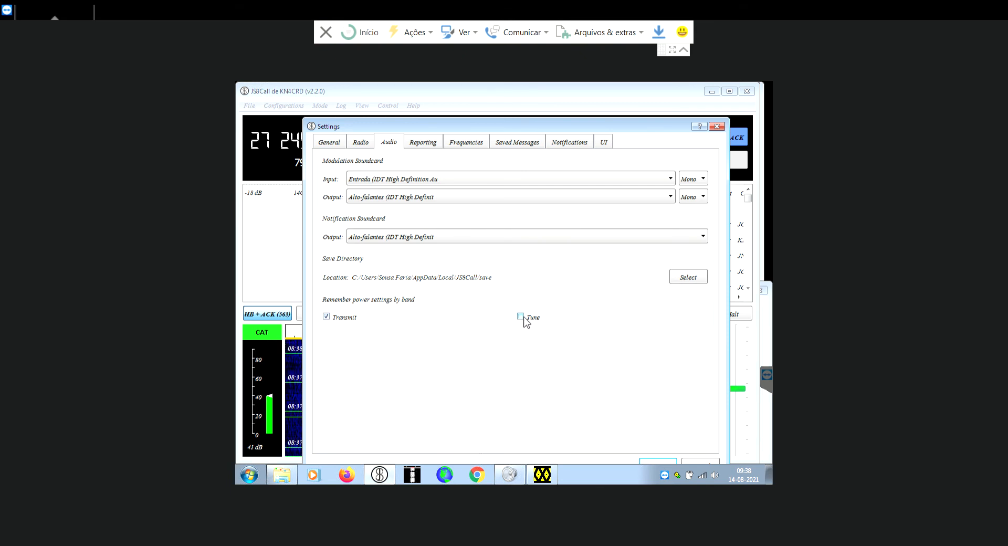
left_click(327, 317)
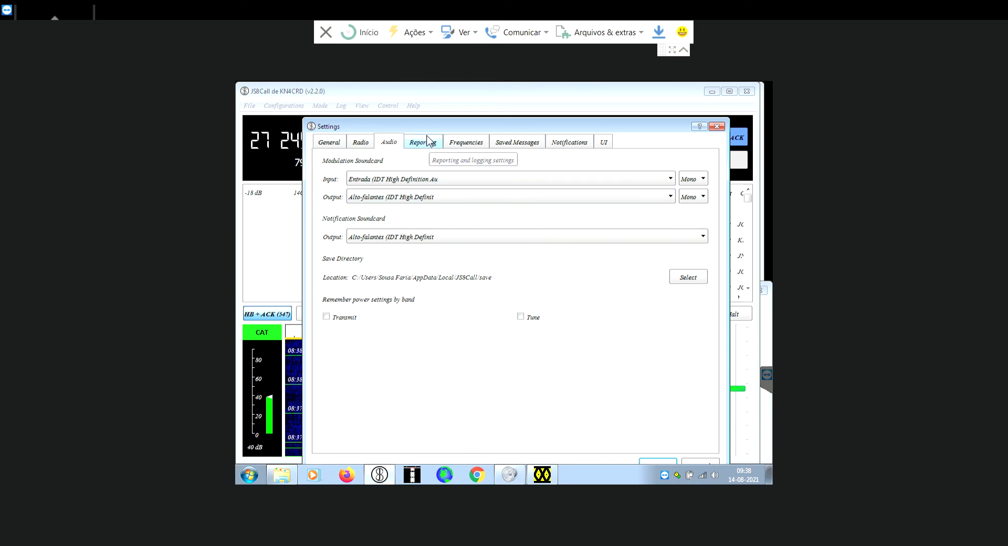
Review the reporting settings from network services and API servers through the N3FJP and N1MM logger options
left_click(427, 143)
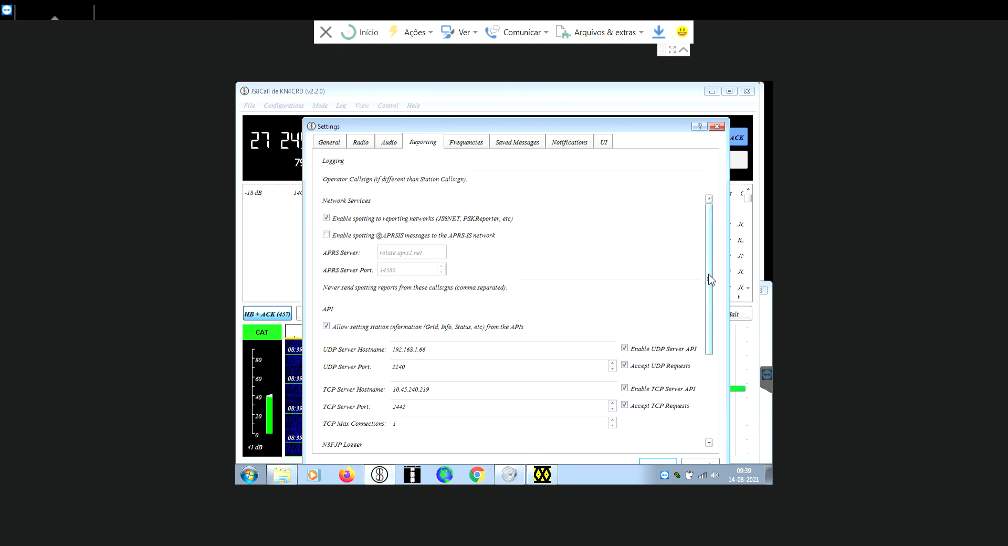
left_click_drag(711, 278, 709, 382)
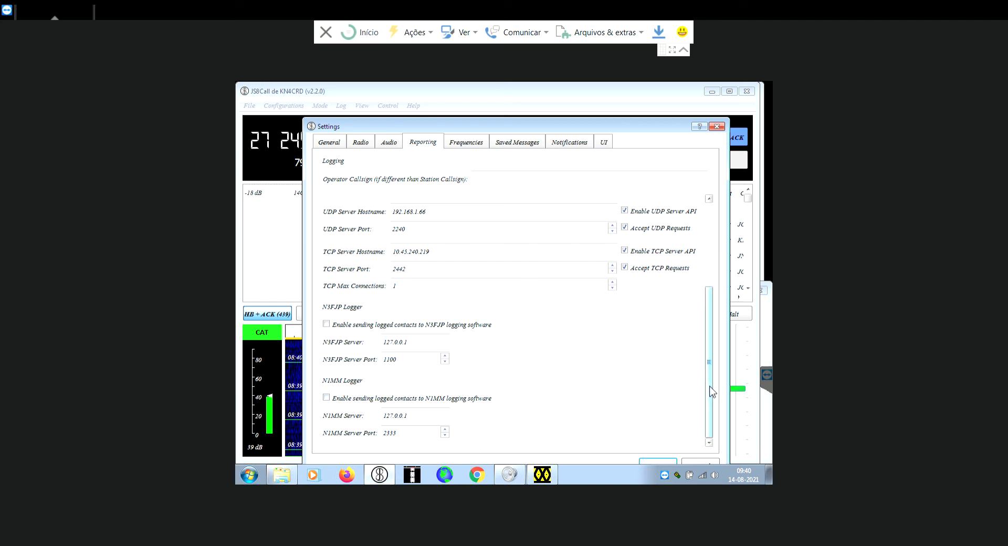
Recheck the reporting options, then examine the calibration settings and the list of working frequencies down to the 11-metre and 10-metre entries
left_click_drag(709, 383, 723, 211)
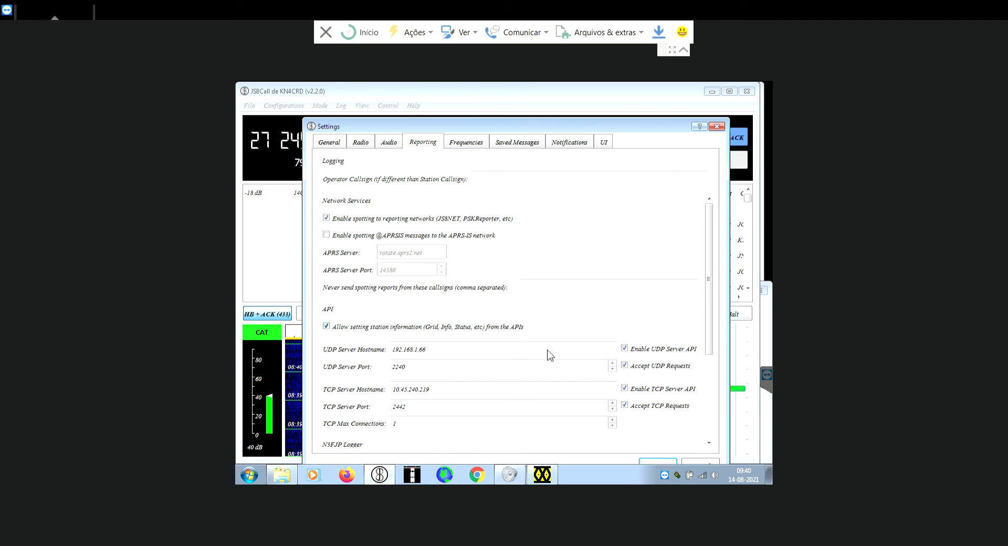
left_click(469, 145)
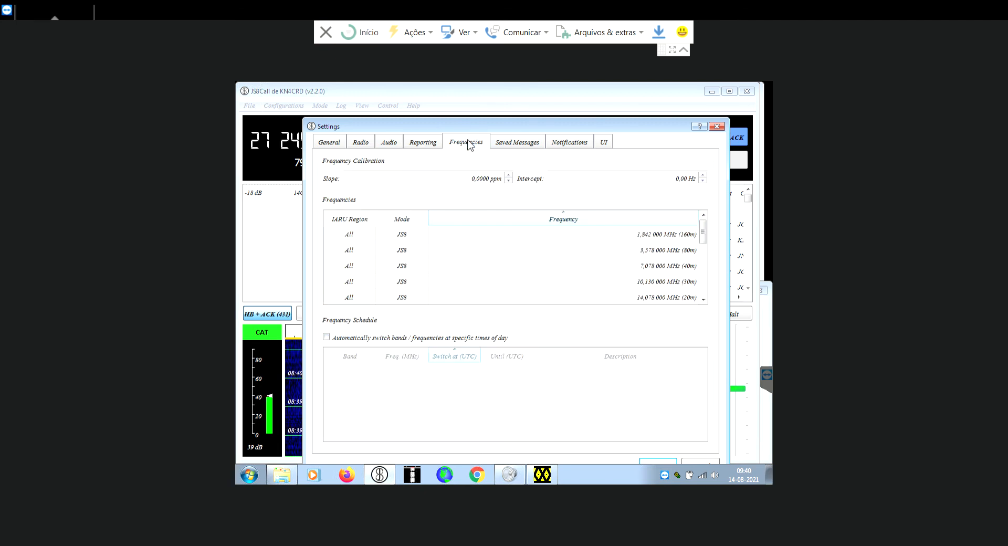
left_click(703, 299)
left_click(702, 299)
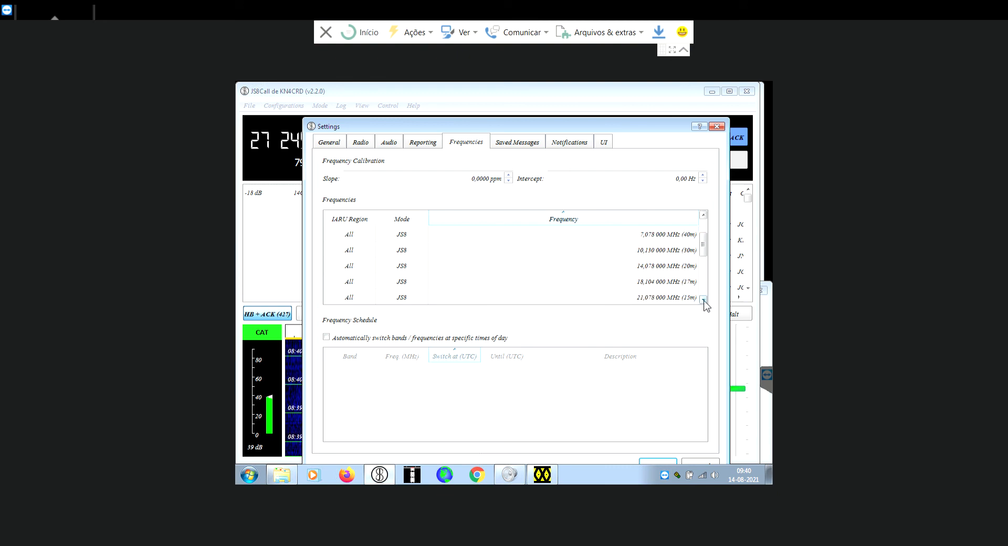
left_click(703, 299)
left_click(702, 299)
left_click(703, 299)
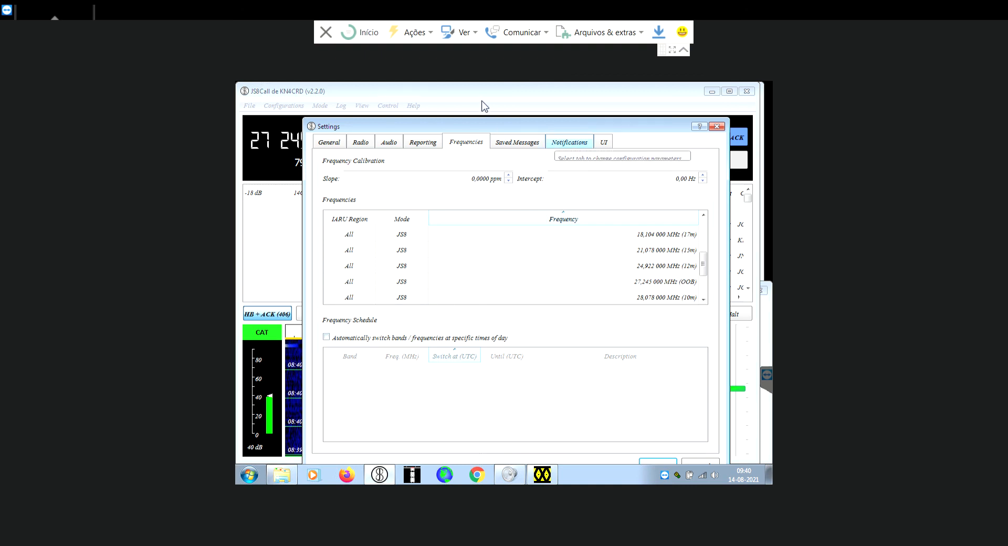
left_click_drag(502, 129, 662, 156)
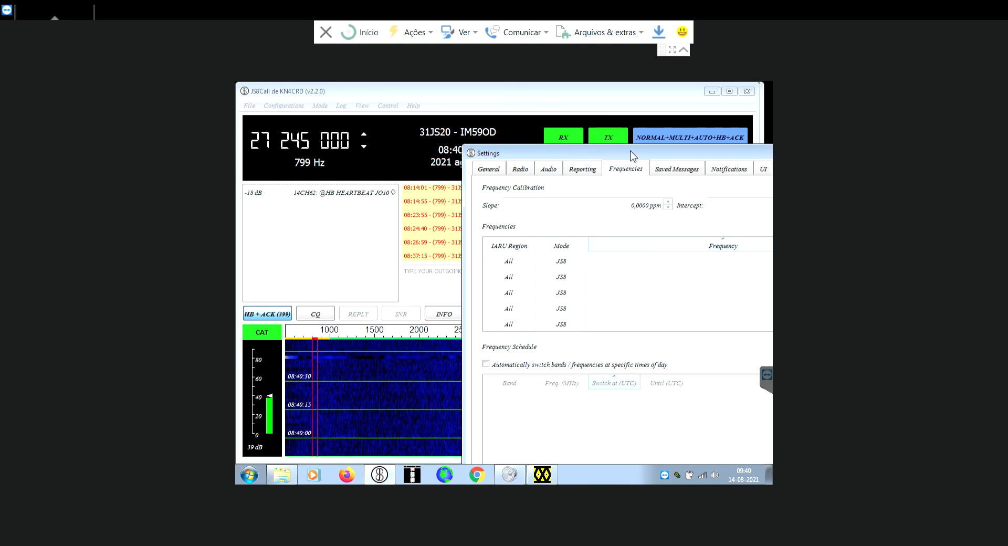
left_click_drag(630, 152, 443, 142)
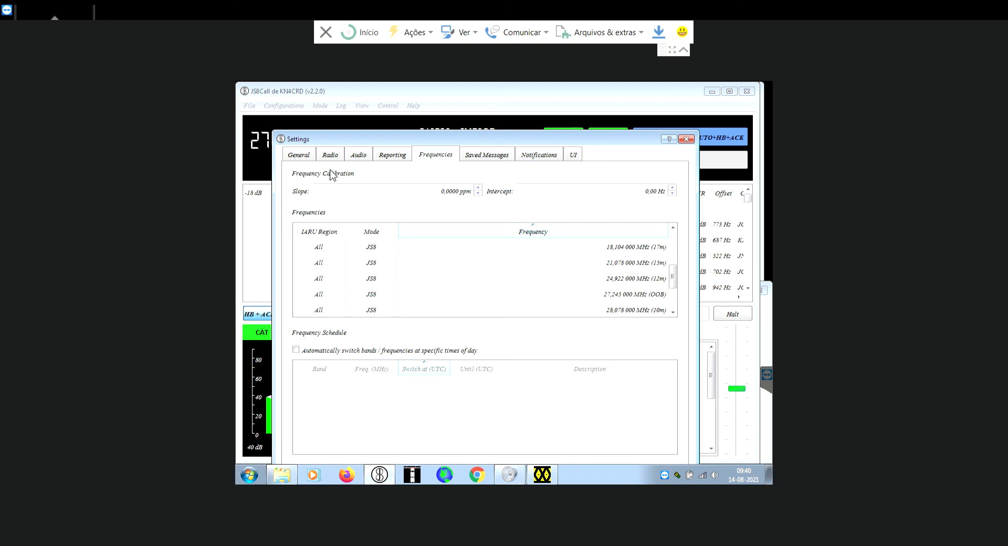
Review the saved messages, notification events and interface font and color settings, and close the settings without applying changes
left_click(486, 157)
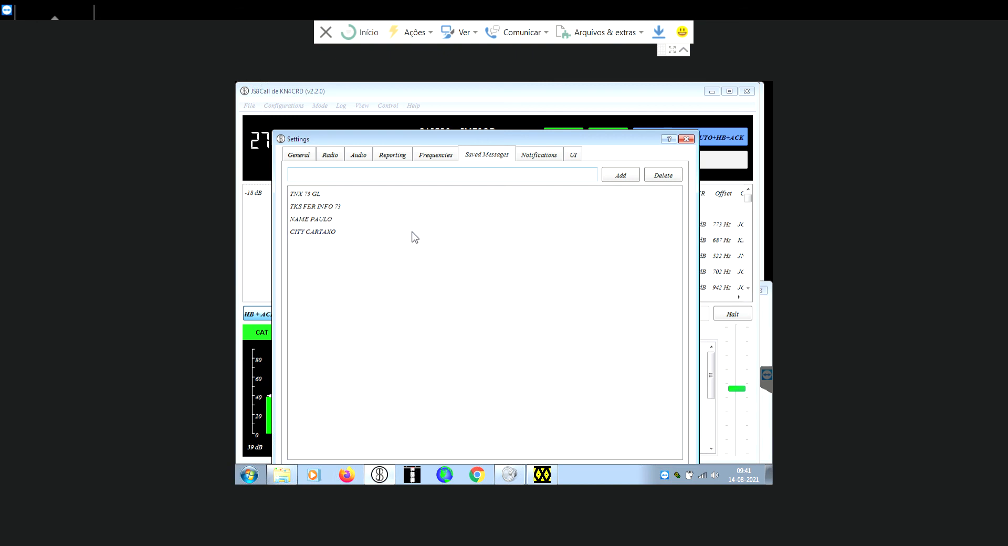
left_click(545, 164)
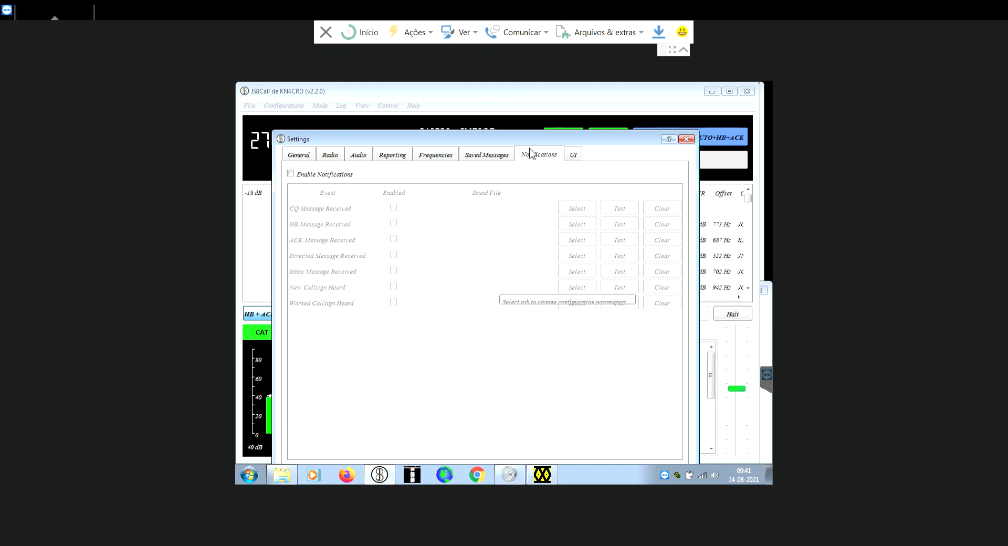
left_click(574, 156)
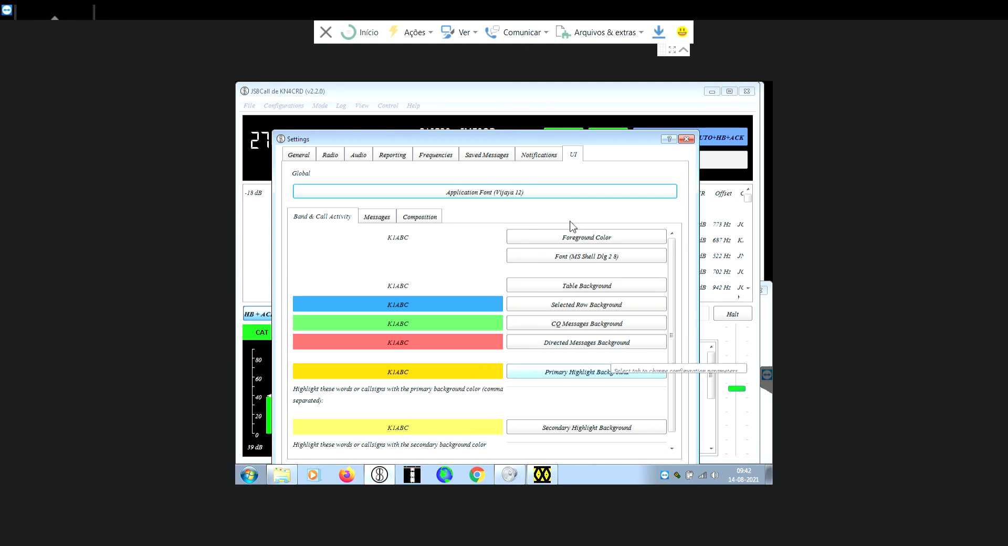
left_click_drag(587, 136, 587, 115)
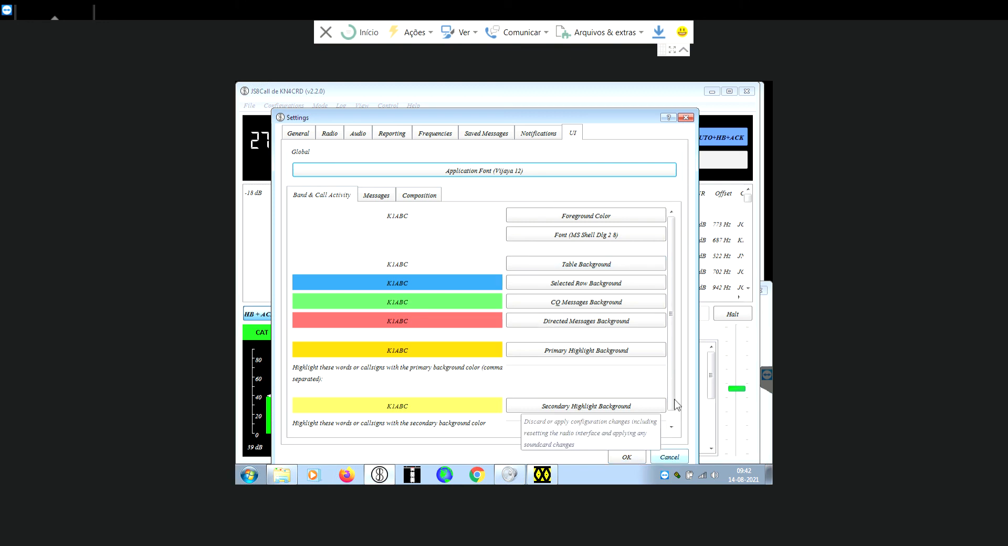
left_click(668, 457)
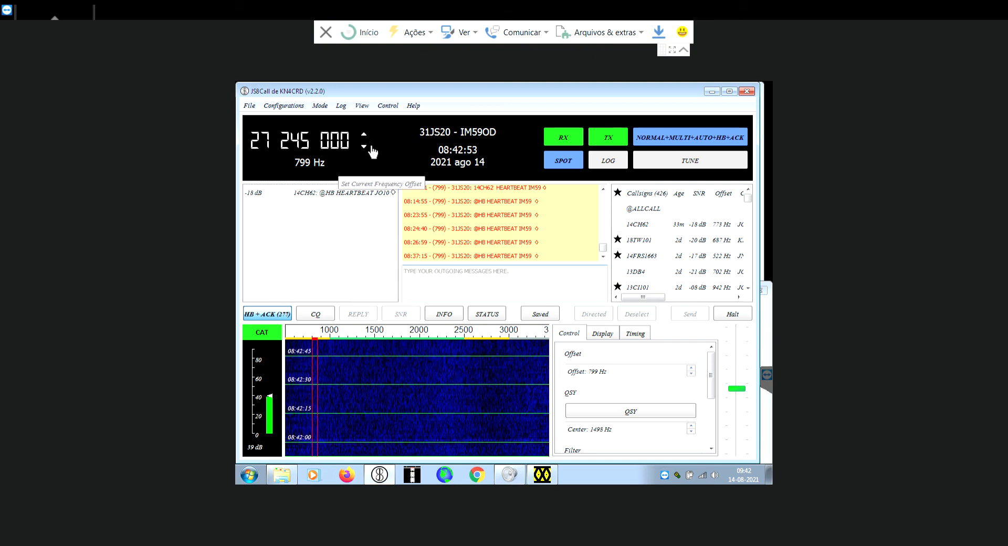
Look through the preset frequencies offered for the main frequency display and dismiss the list without choosing one
left_click(315, 147)
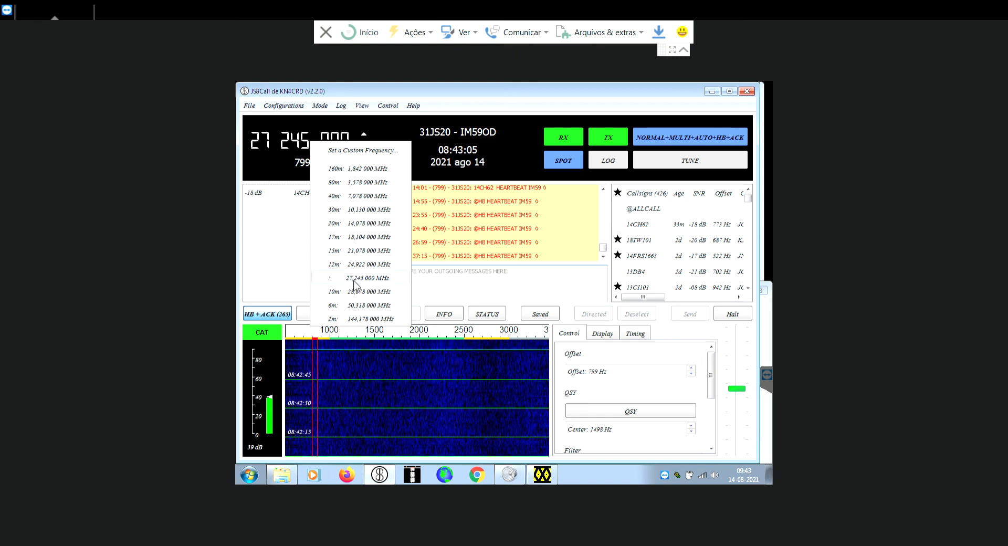
left_click(458, 88)
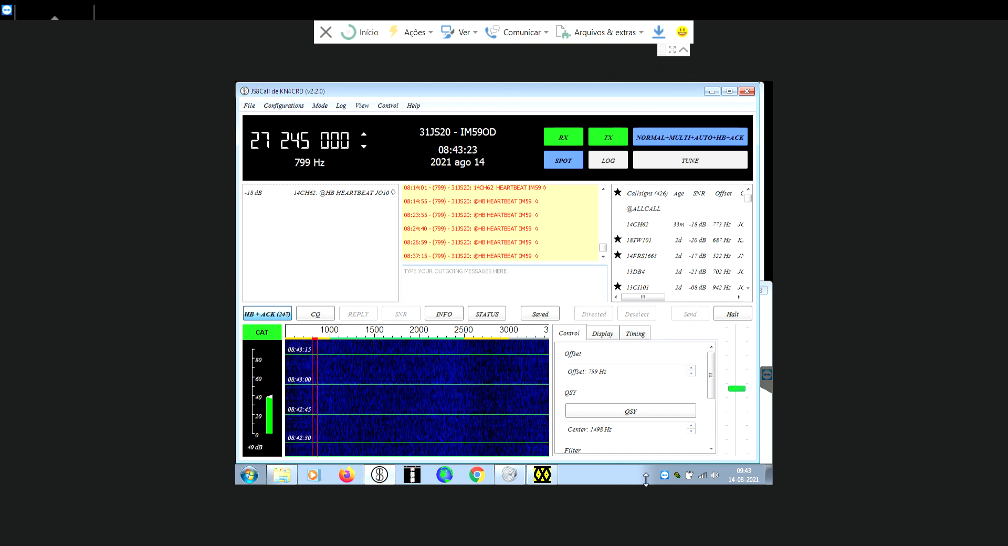
Switch to NetTime, update the computer's clock from the network time servers immediately, and close the Network Time window
double_click(678, 475)
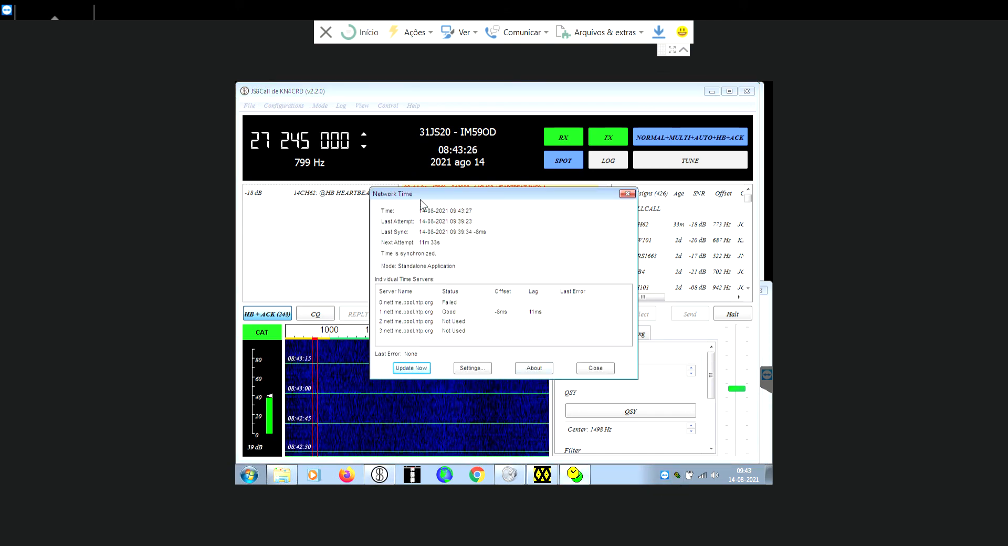
left_click(247, 478)
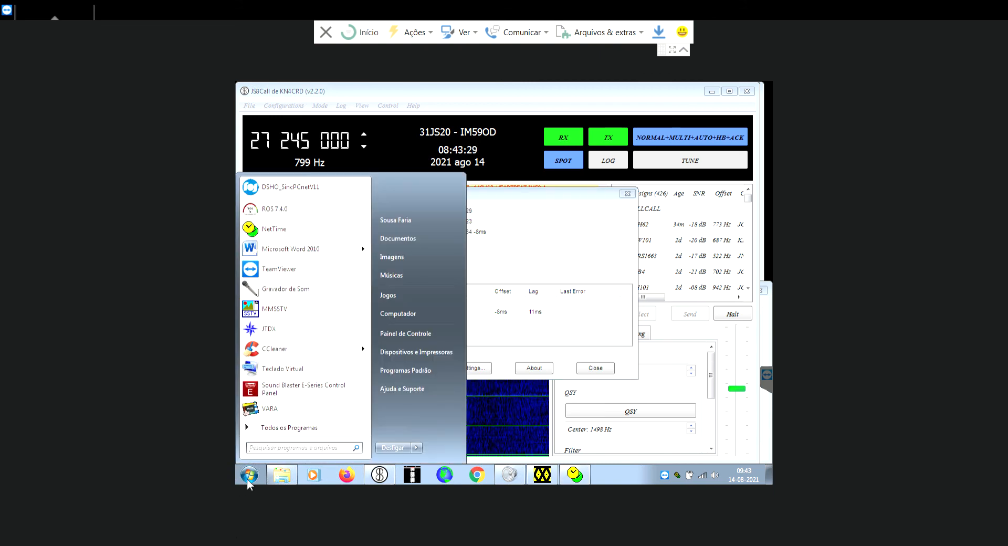
left_click(272, 231)
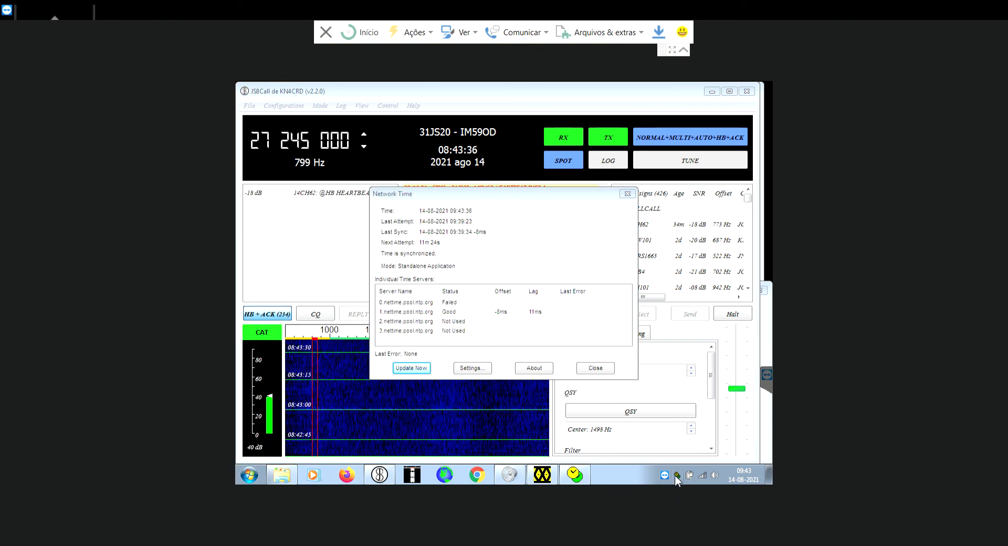
left_click(418, 370)
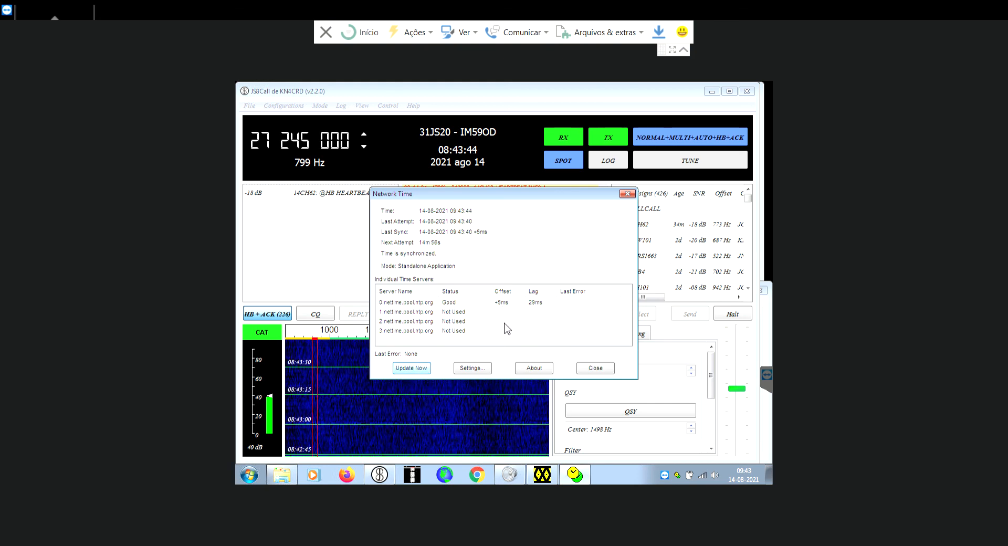
left_click(595, 368)
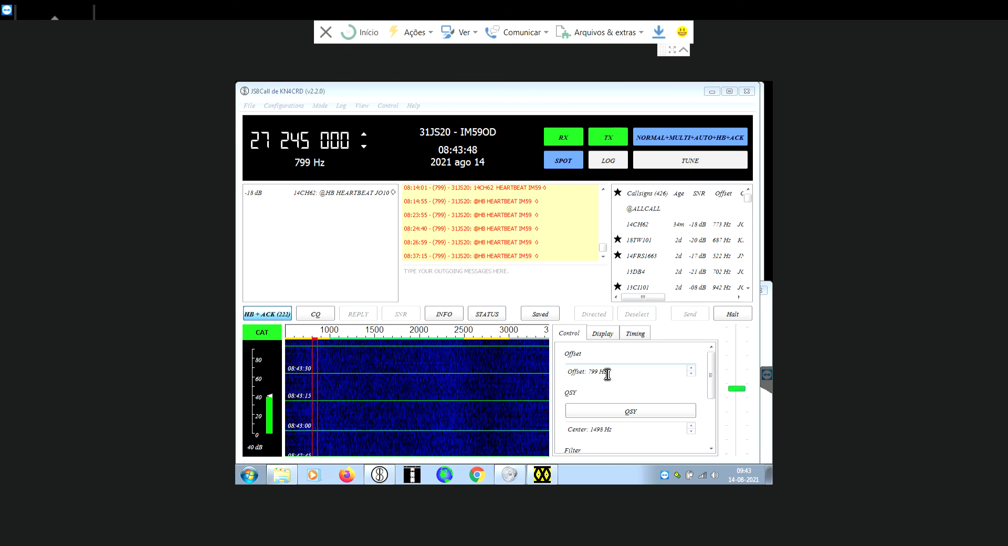